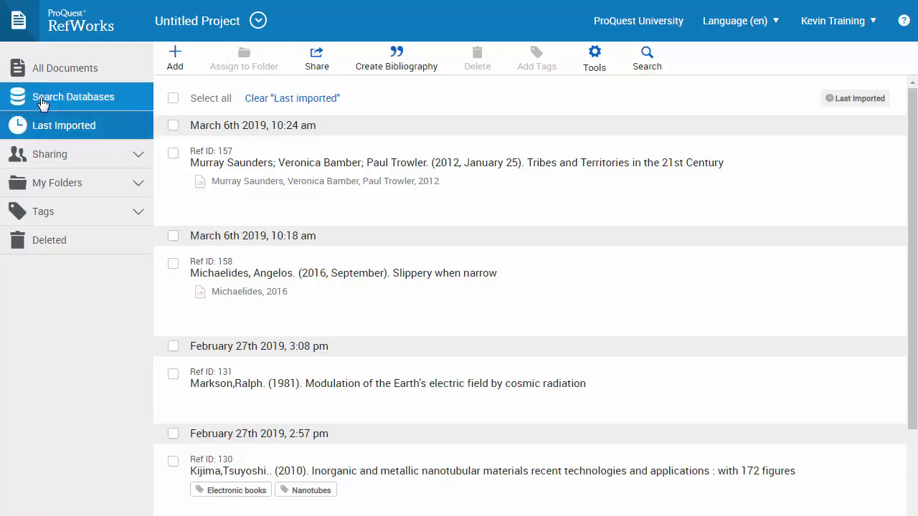
Show all documents and review the available sort options
click(50, 75)
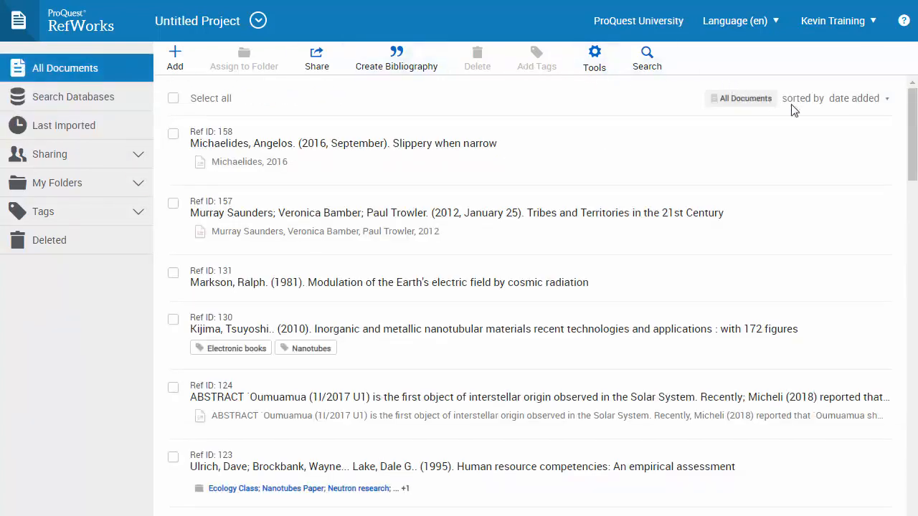
click(846, 101)
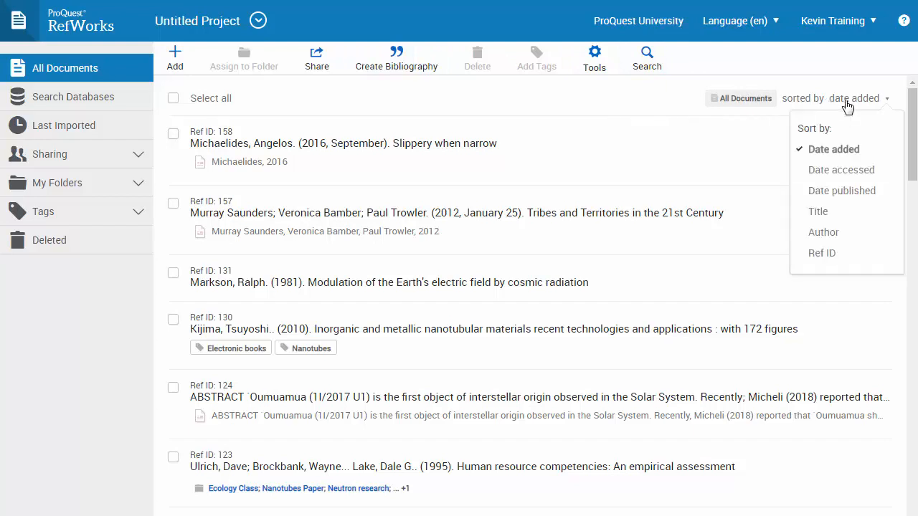
click(846, 105)
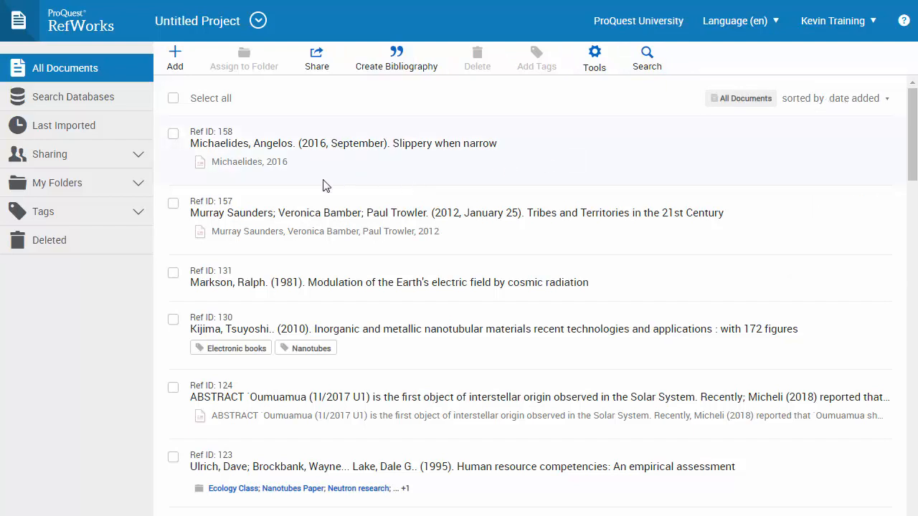
View the references not in any folder and create a new folder named Astrophysics 301
click(130, 192)
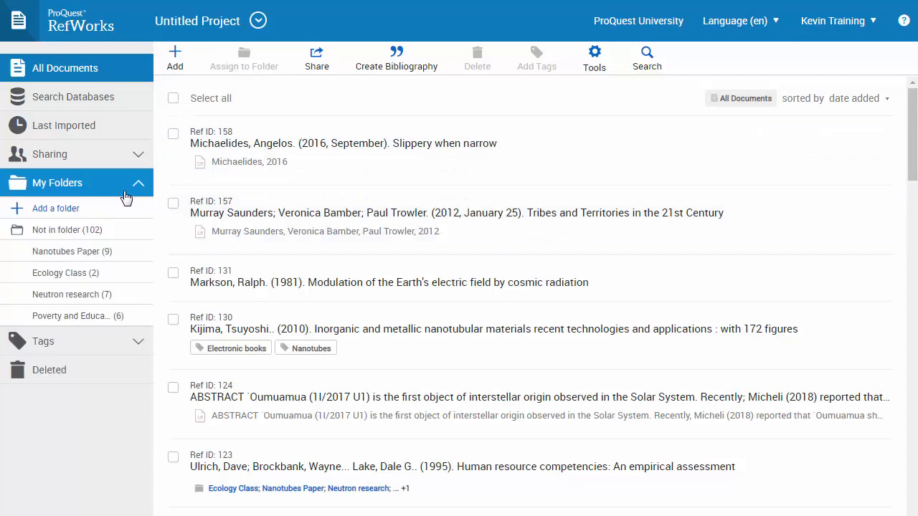
click(125, 240)
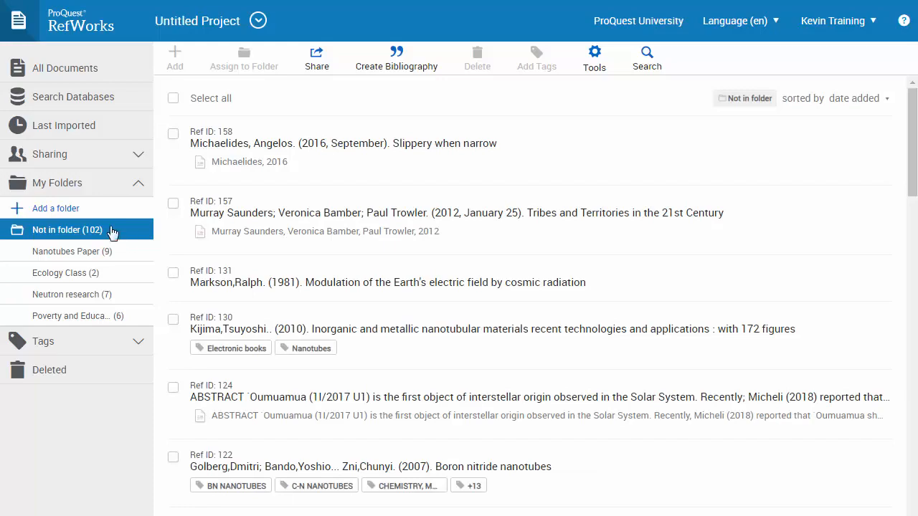
click(71, 209)
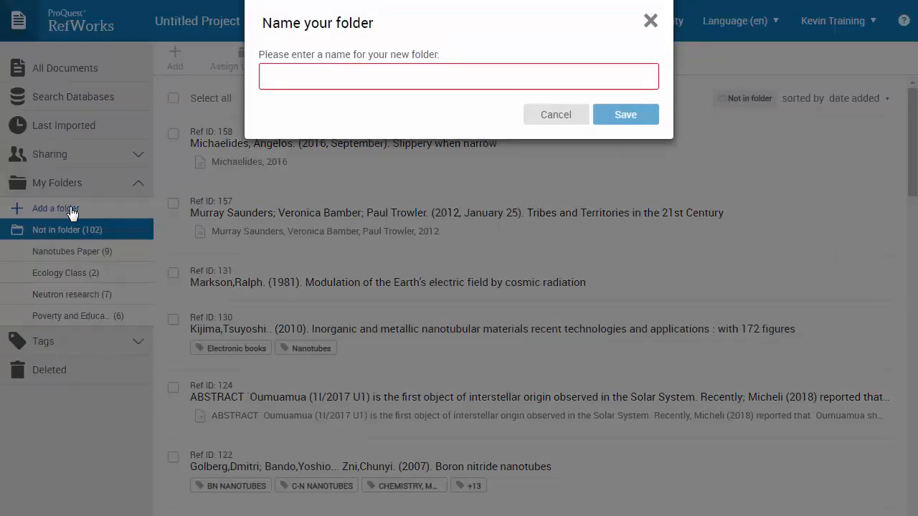
text(Astrophysics 301)
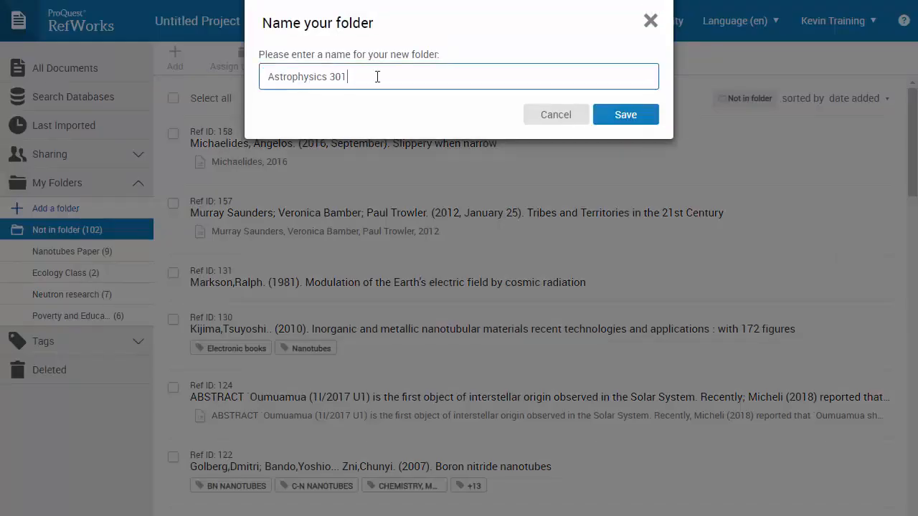
click(617, 118)
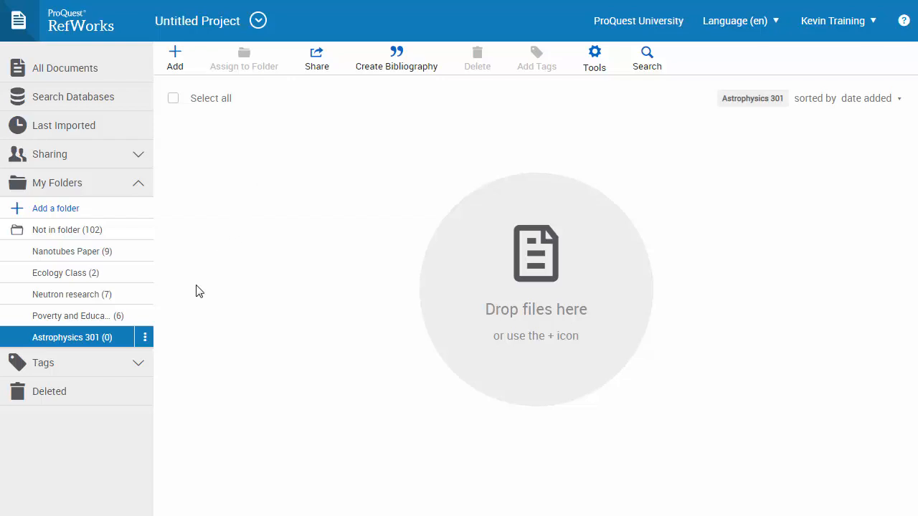
Add a subfolder named Cosmic Radiation Paper to the Astrophysics 301 folder
click(145, 338)
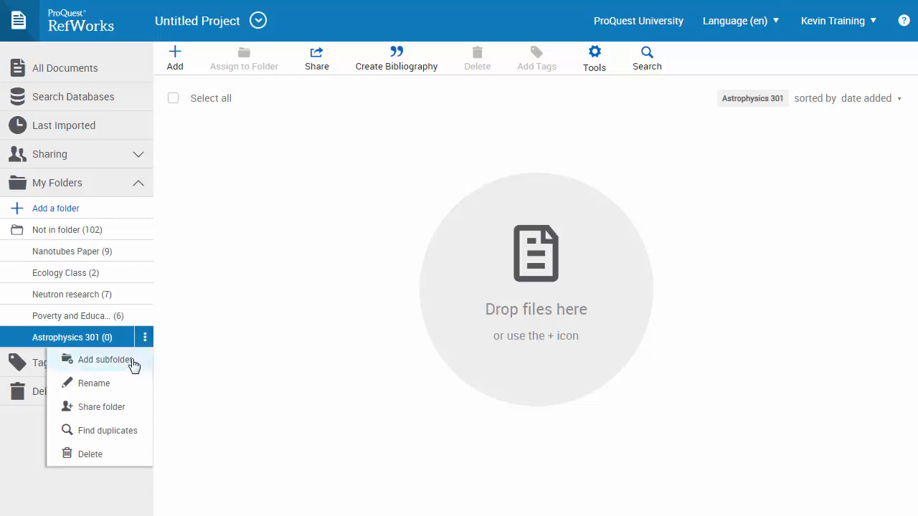
click(105, 360)
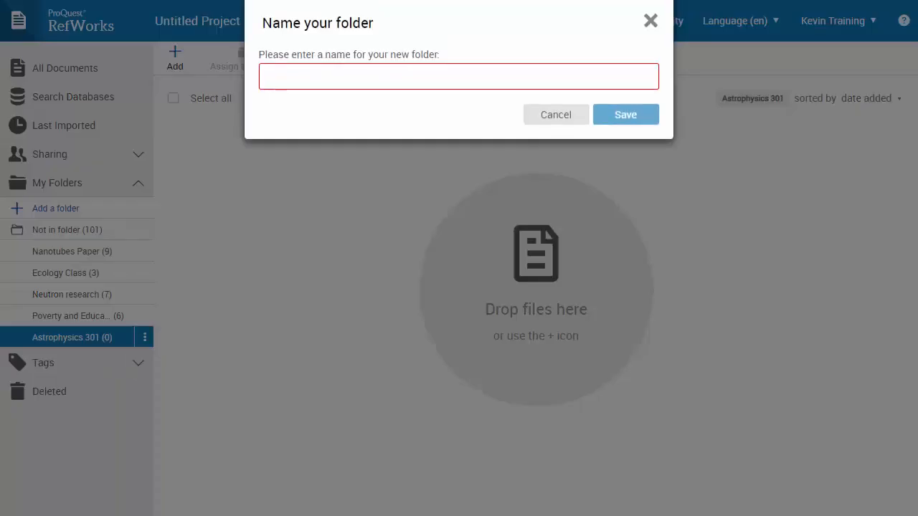
text(Cosmic Radiation Paper)
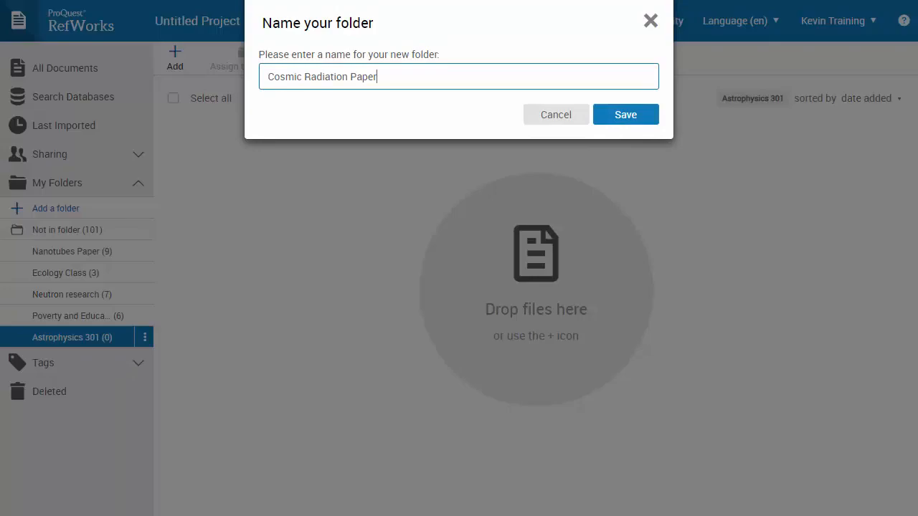
key(Return)
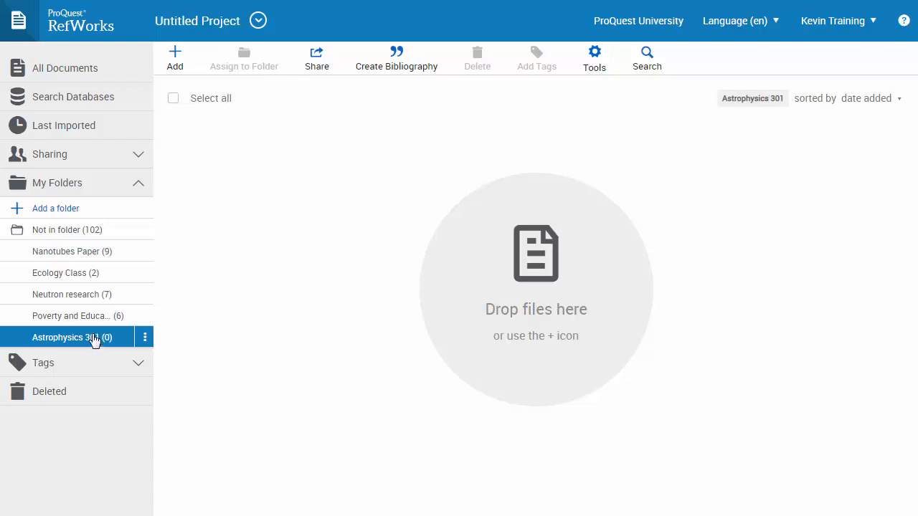
Move Astrophysics 301 to the top of the user folders and add the last imported reference "Modulation of the Earth's electric field by cosmic radiation" to it
drag(96, 337, 96, 261)
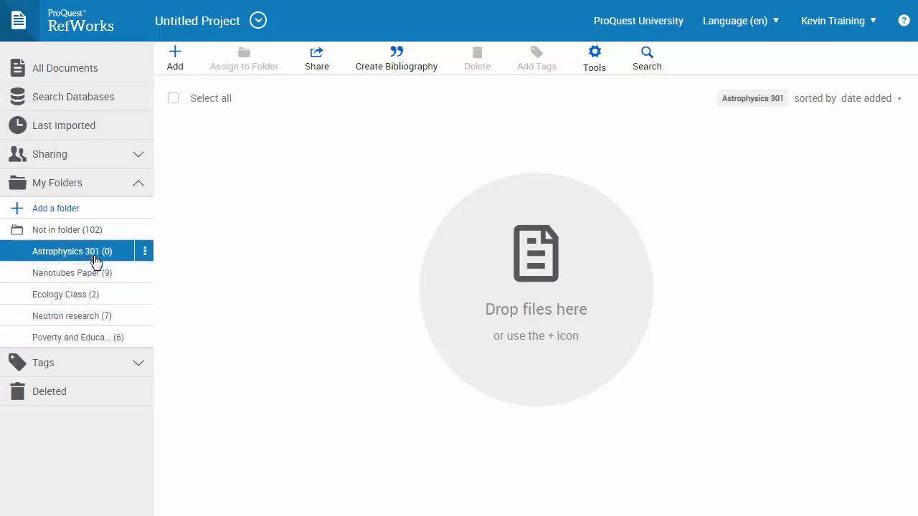
click(95, 135)
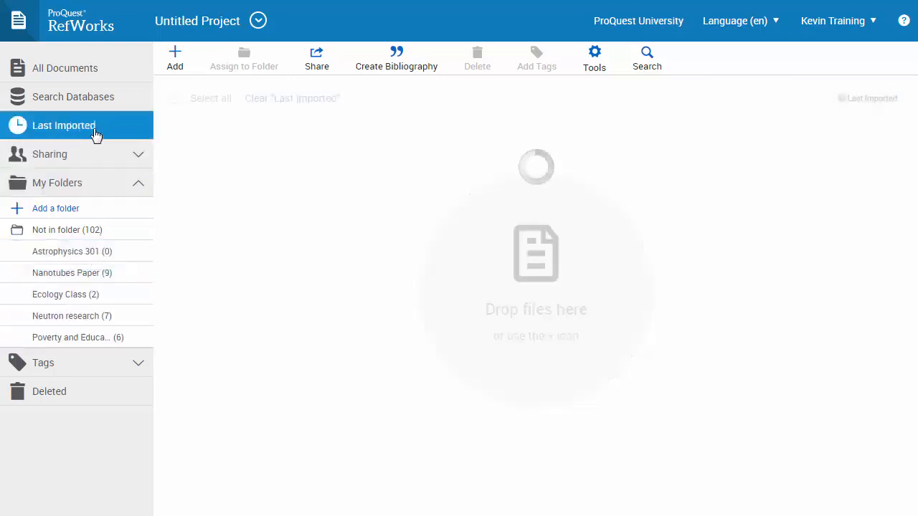
drag(312, 390, 98, 251)
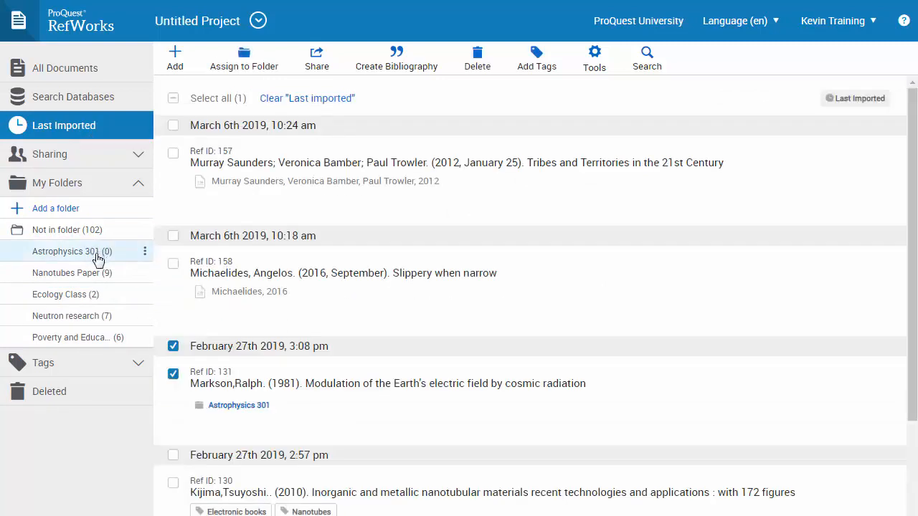
Assign the last imported Oumuamua abstract reference to the Astrophysics 301 and Ecology Class folders
scroll(215, 369, down, 4)
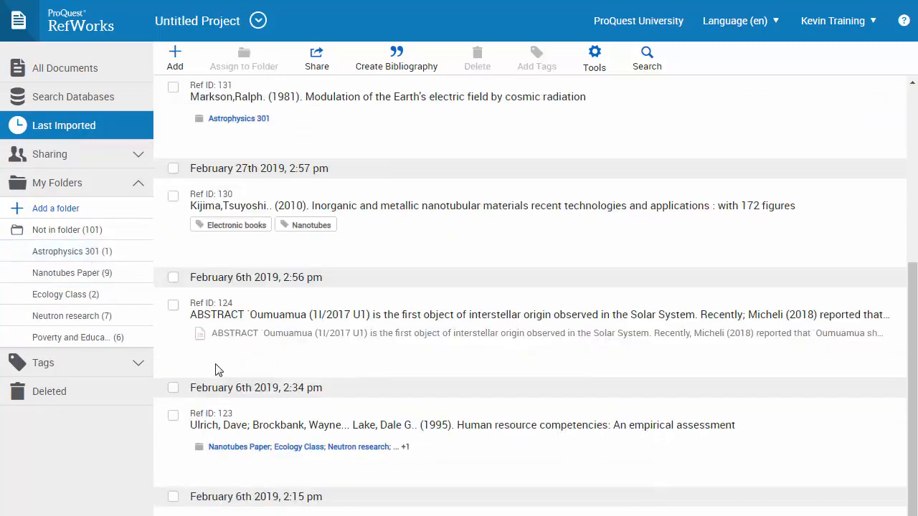
click(173, 305)
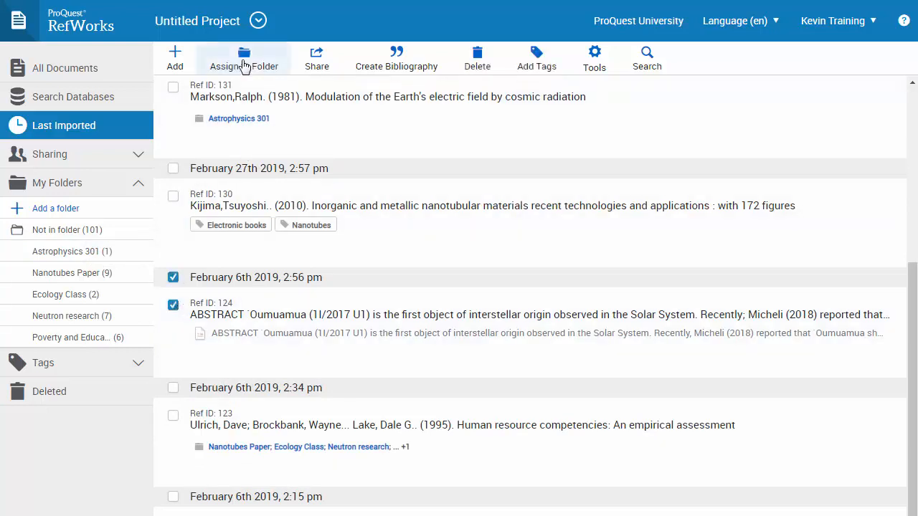
click(244, 63)
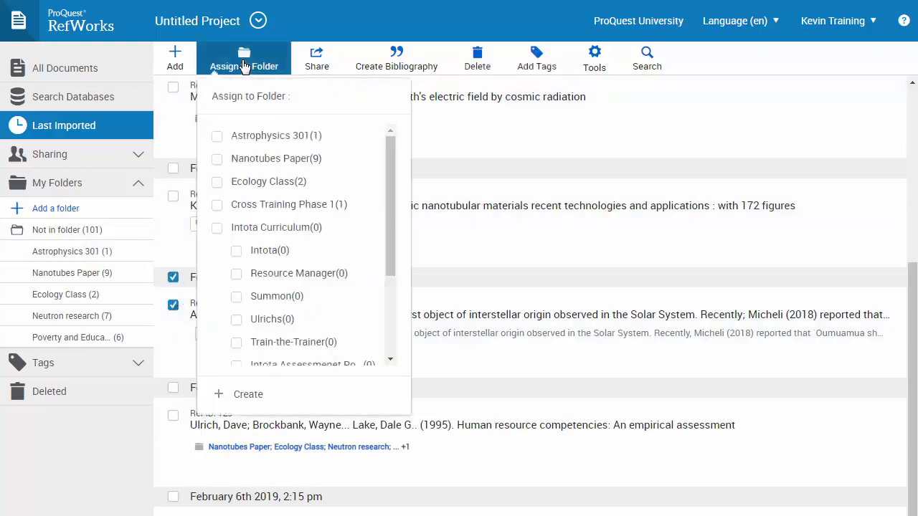
click(217, 137)
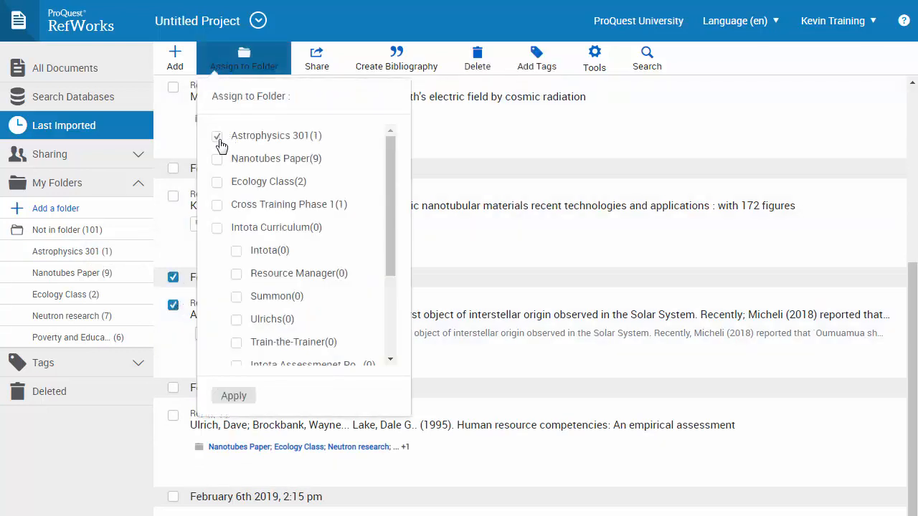
click(217, 183)
click(234, 396)
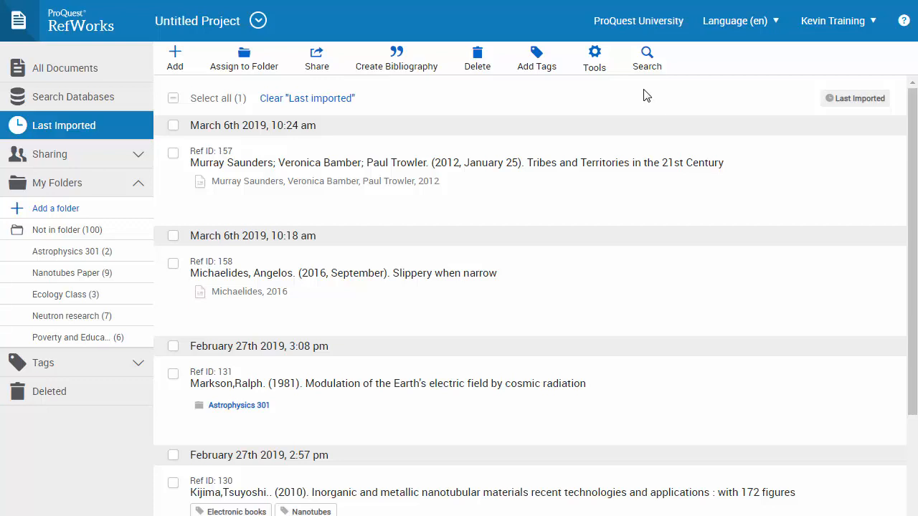
Open the sharing settings for the Astrophysics 301 folder and review the permission levels for invited people
click(136, 185)
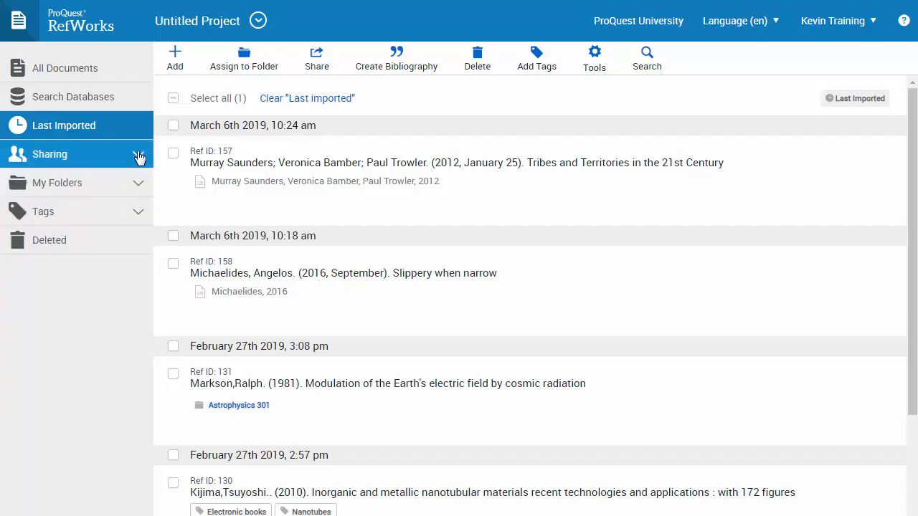
click(139, 157)
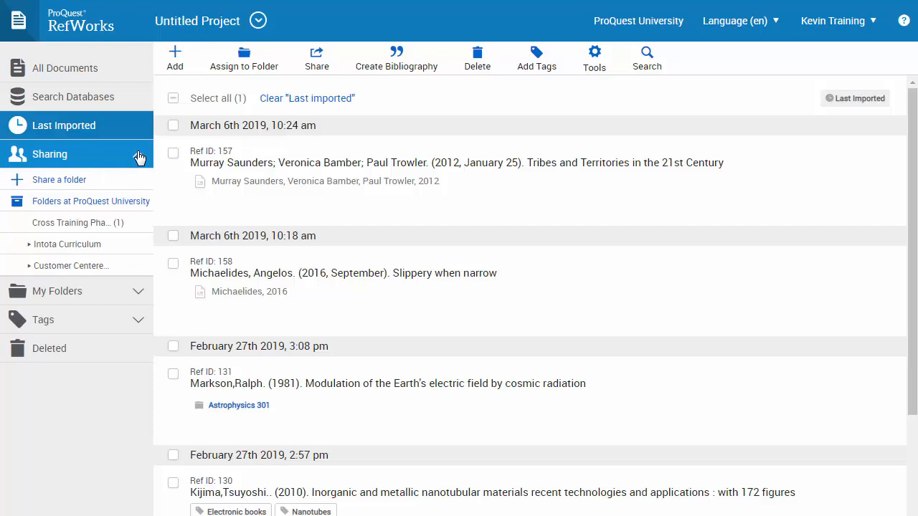
click(71, 184)
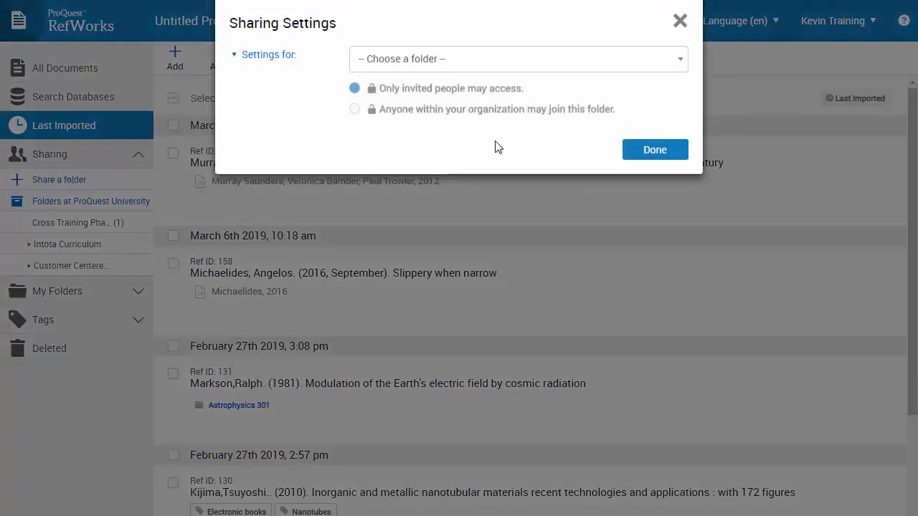
click(565, 69)
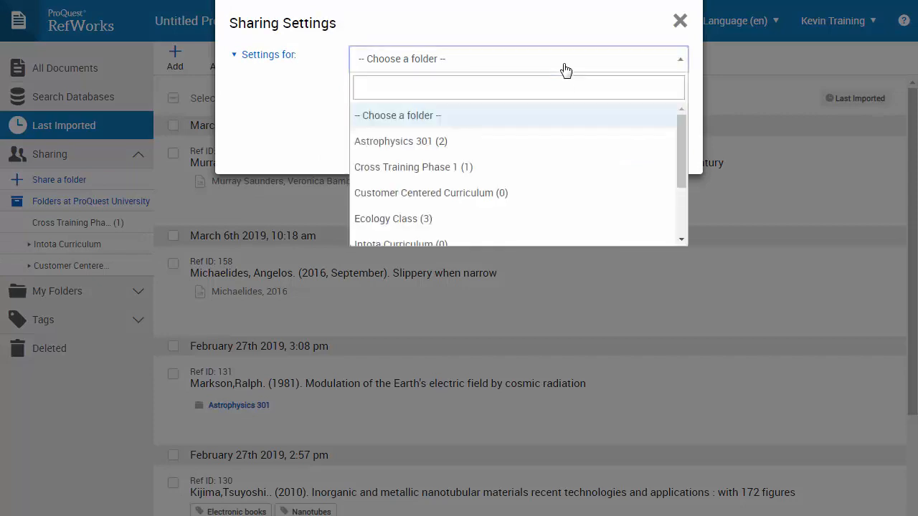
click(497, 144)
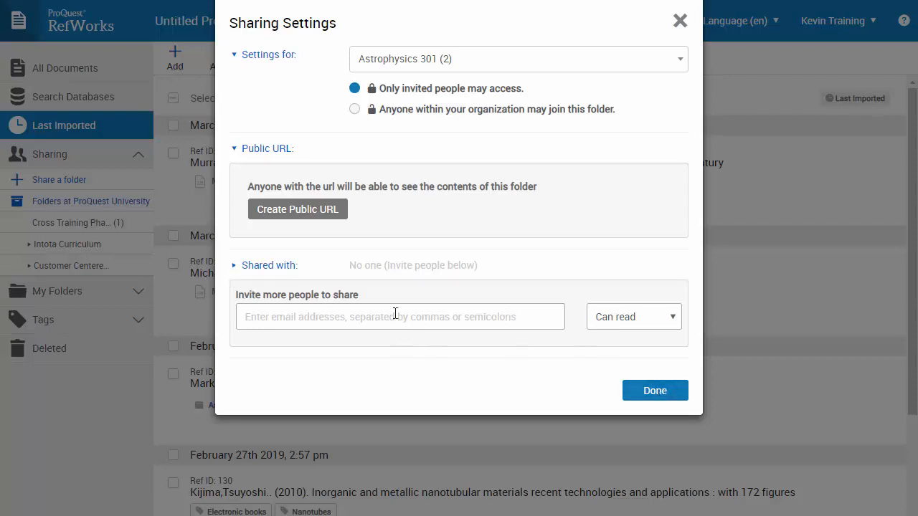
click(647, 323)
Create a public URL for the Astrophysics 301 folder and remove it again
click(328, 216)
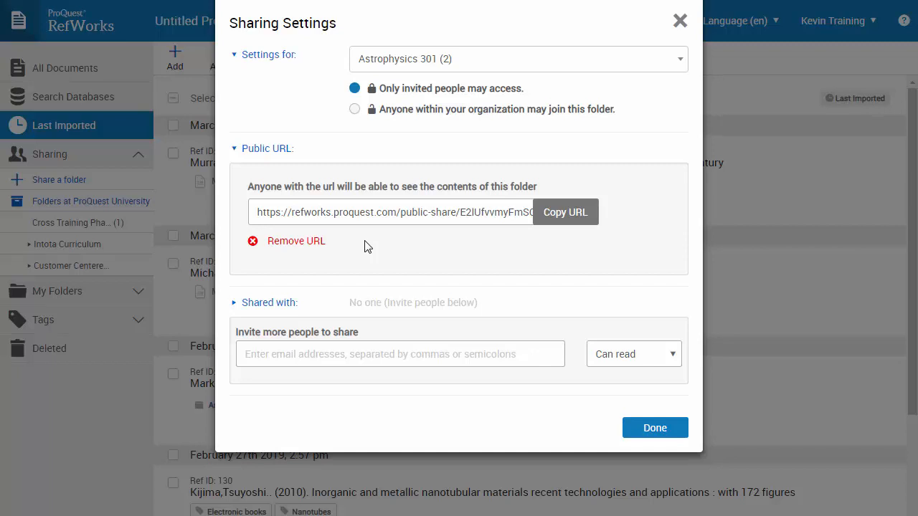
click(289, 242)
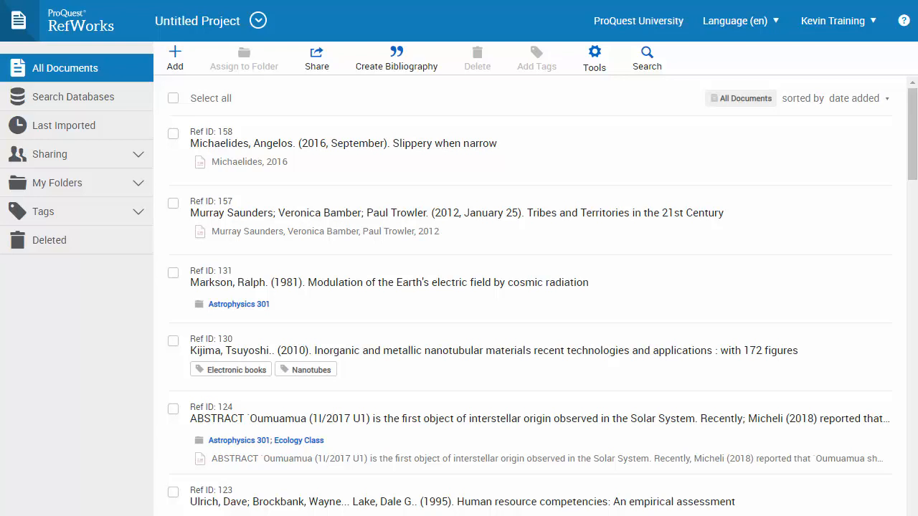
Open the list of folders shared at ProQuest University and join the "folder sharing root" folder
click(66, 157)
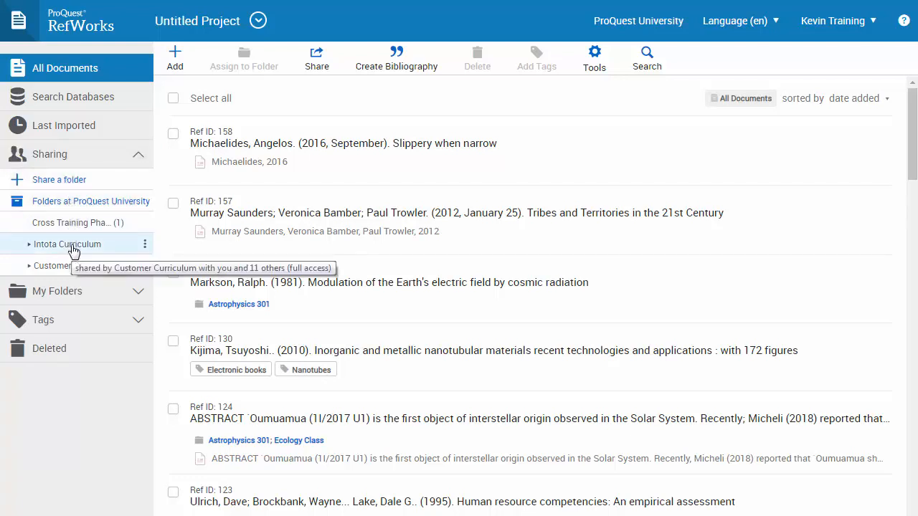
click(78, 204)
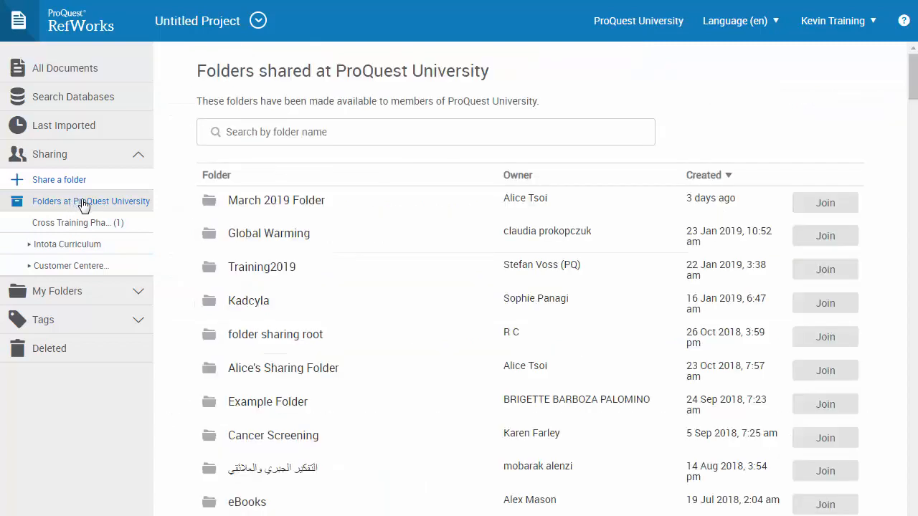
click(826, 348)
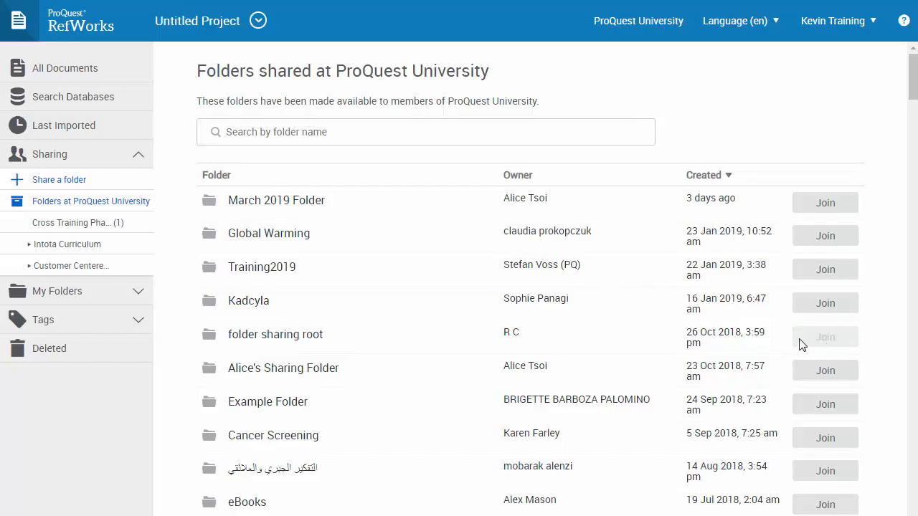